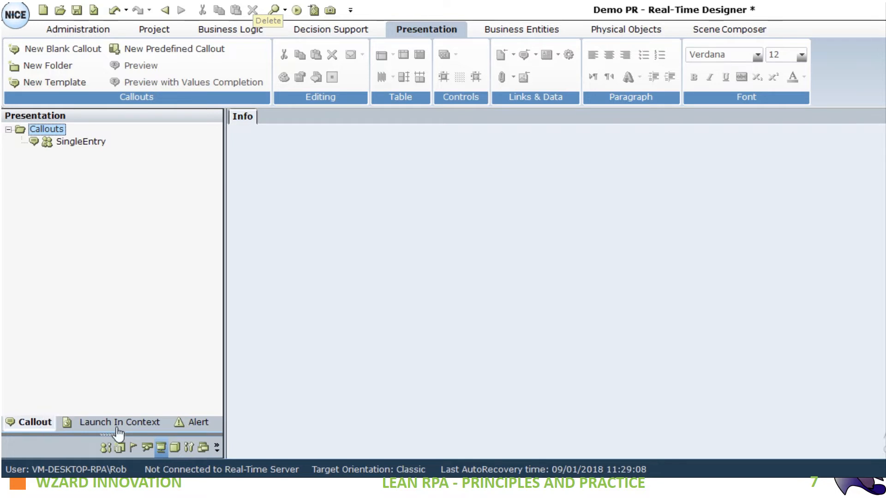
- Create a new blank callout in the presentation's Callouts folder
{"action": "left_click", "coordinate": [94, 422]}
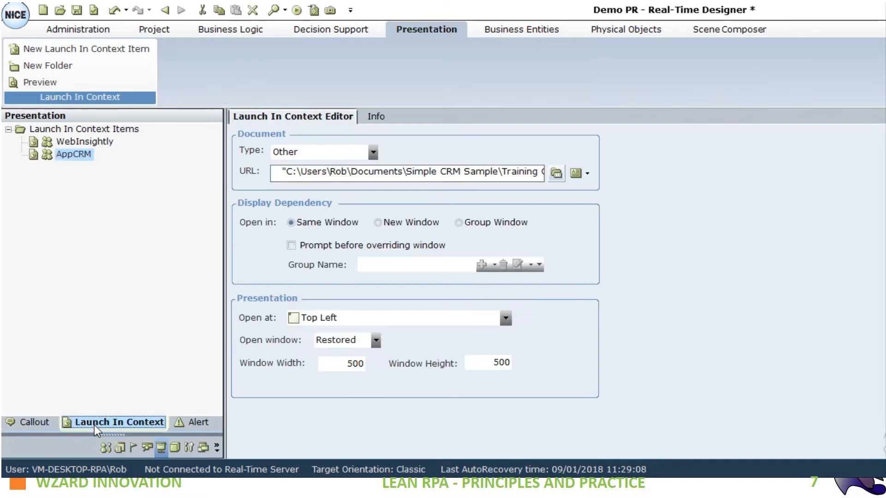
{"action": "left_click", "coordinate": [32, 420]}
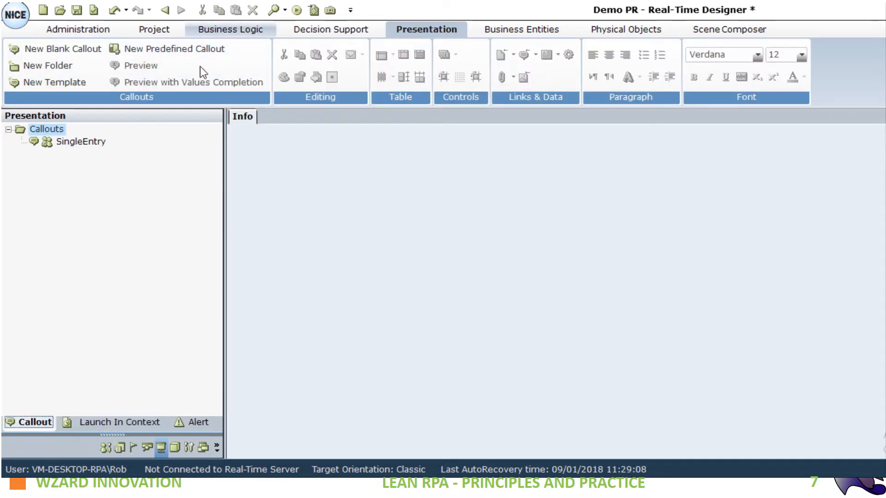
{"action": "left_click", "coordinate": [41, 54]}
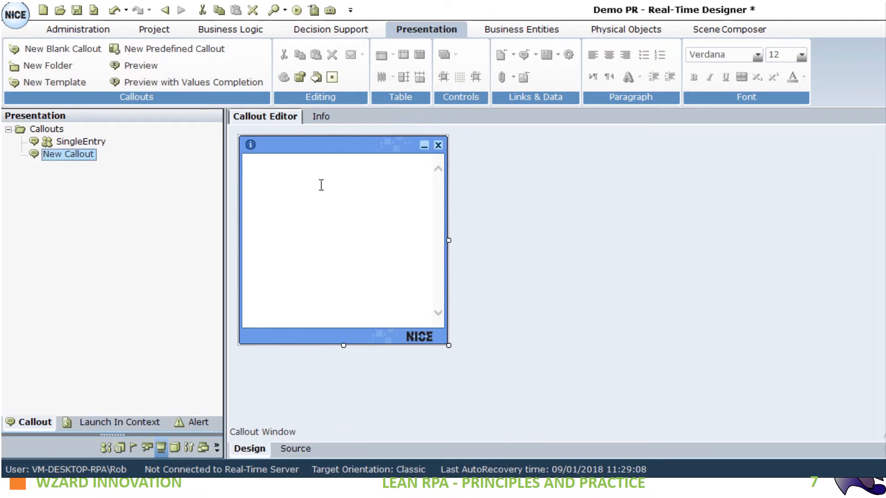
- Enter the labels "Title:", "First Name:", "Surname:" and "Email:" on separate lines in the new callout's body
{"action": "left_click", "coordinate": [312, 173]}
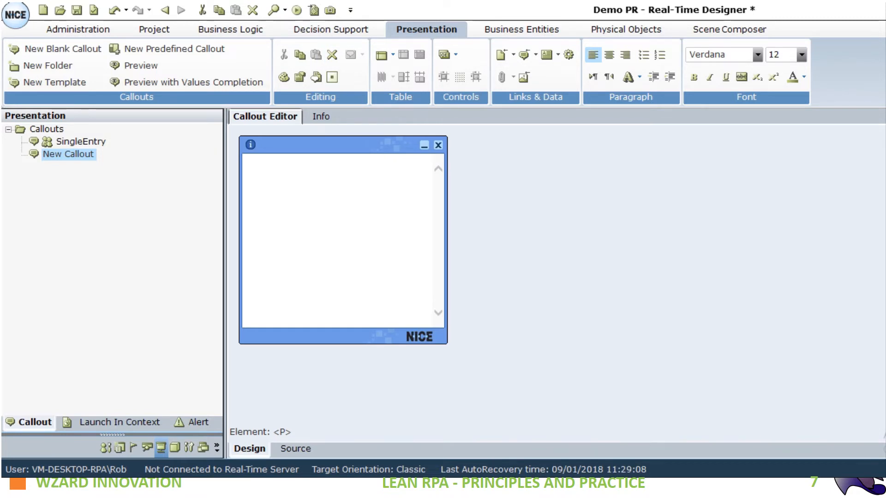
{"action": "left_click", "coordinate": [300, 174]}
{"action": "type", "text": "T"}
{"action": "type", "text": "itke"}
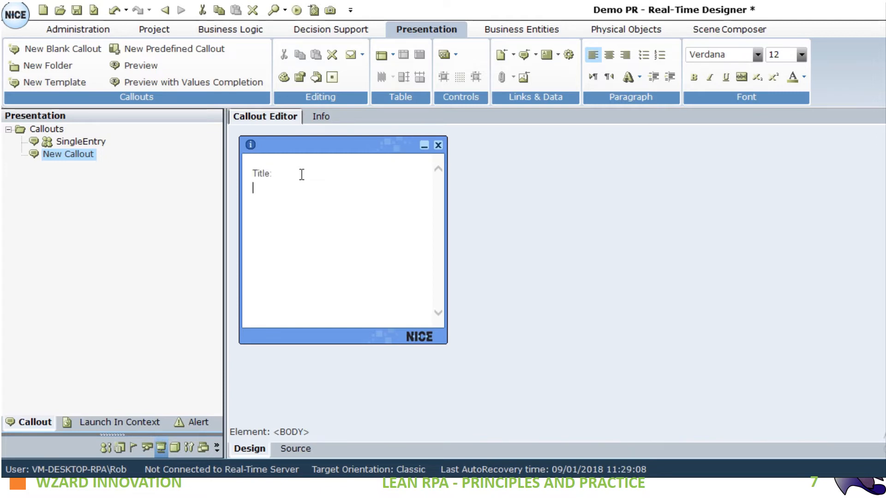
{"action": "type", "text": "Fiurs"}
{"action": "key", "text": "BackSpace"}
{"action": "key", "text": "BackSpace"}
{"action": "key", "text": "BackSpace"}
{"action": "type", "text": "rst Name: "}
{"action": "type", "text": "Surname:"}
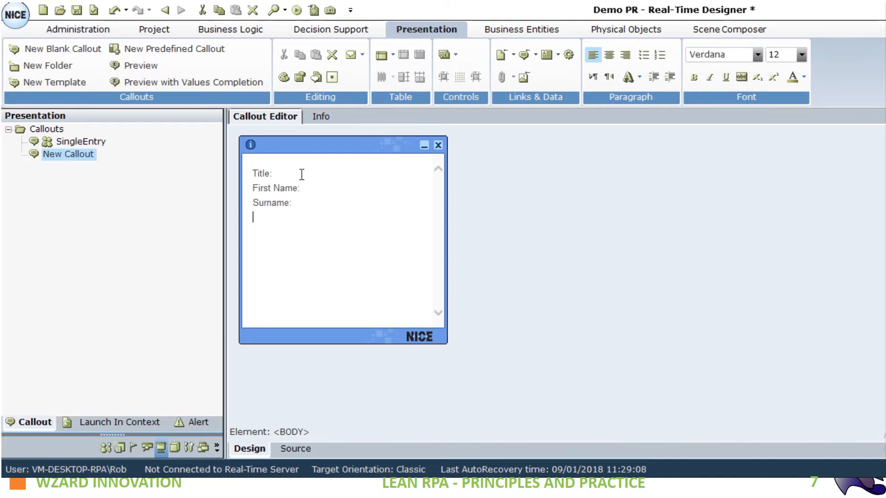
{"action": "type", "text": " Email:"}
- Insert an InputText Box beside the Title label and assign its Text property to Title of ContactDetailsInput from the Demo BE business entities
{"action": "left_click", "coordinate": [456, 55]}
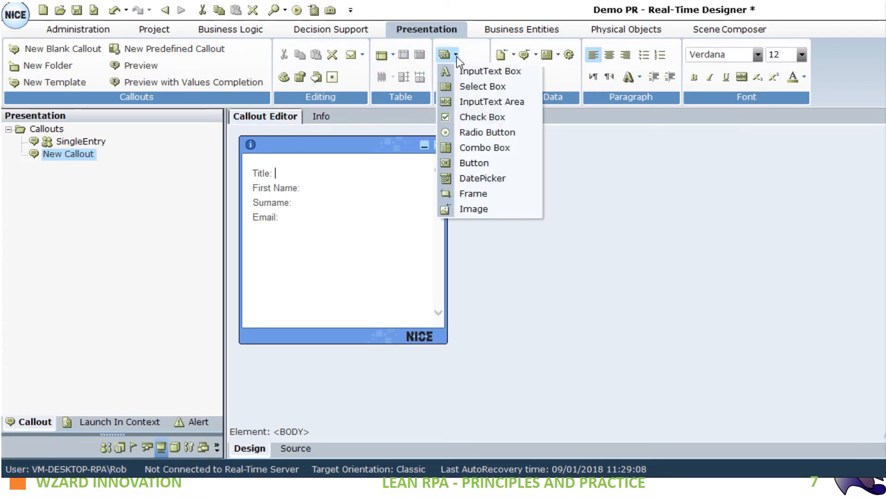
{"action": "left_click", "coordinate": [509, 72]}
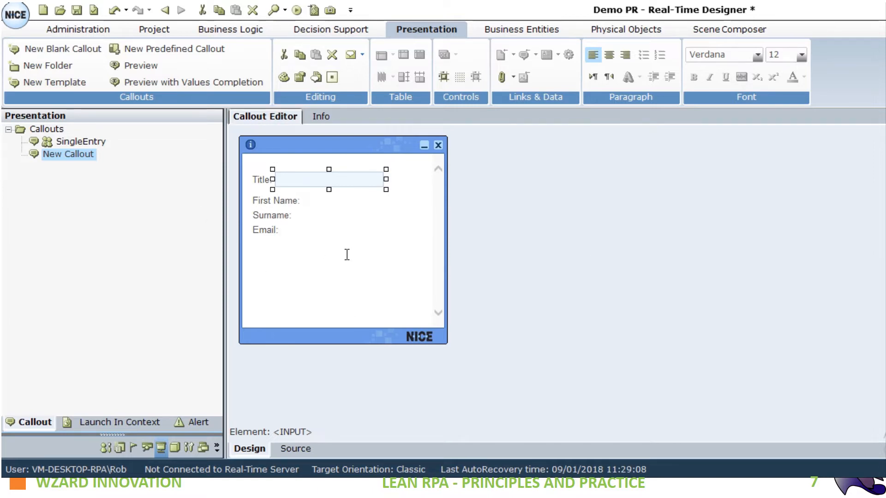
{"action": "right_click", "coordinate": [358, 177]}
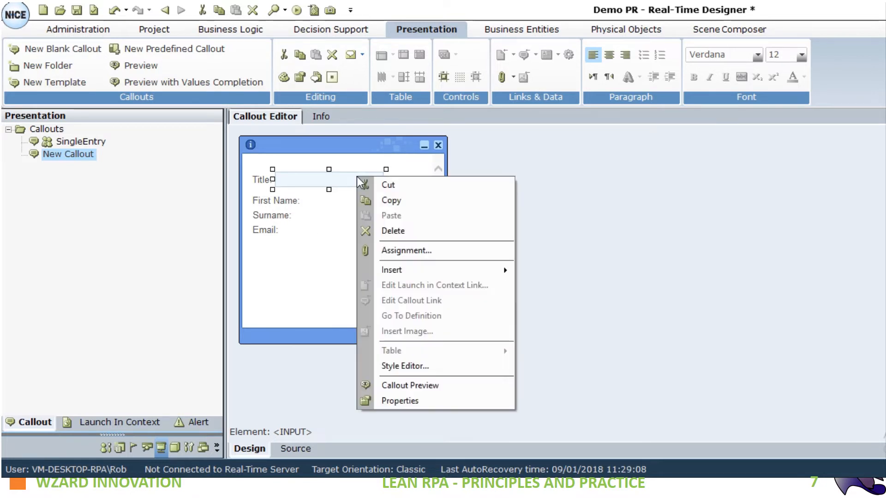
{"action": "left_click", "coordinate": [386, 251]}
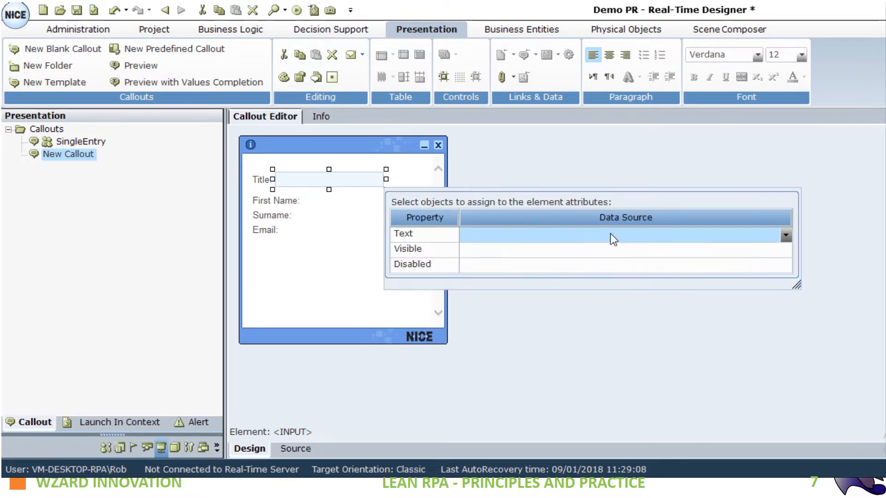
{"action": "left_click", "coordinate": [785, 235]}
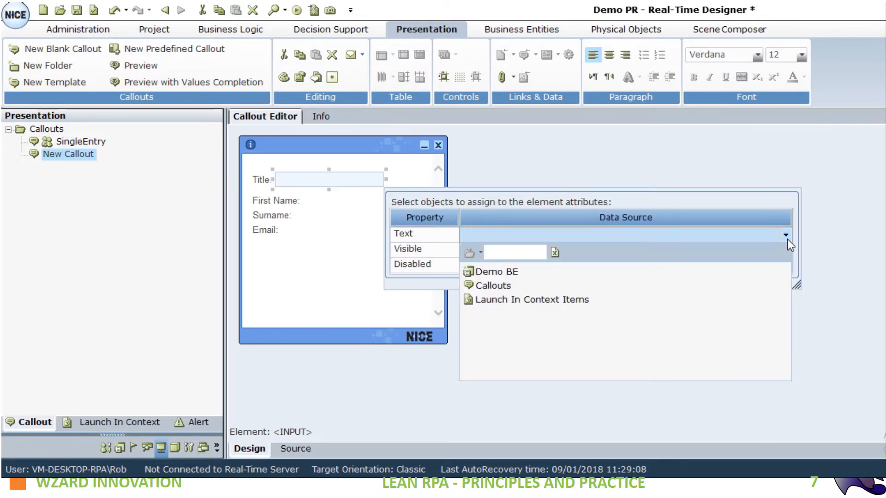
{"action": "double_click", "coordinate": [481, 275]}
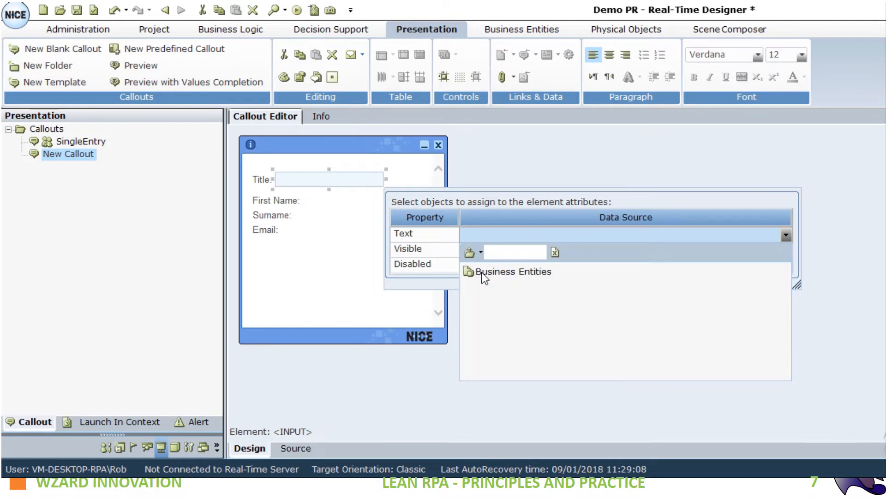
{"action": "double_click", "coordinate": [483, 275]}
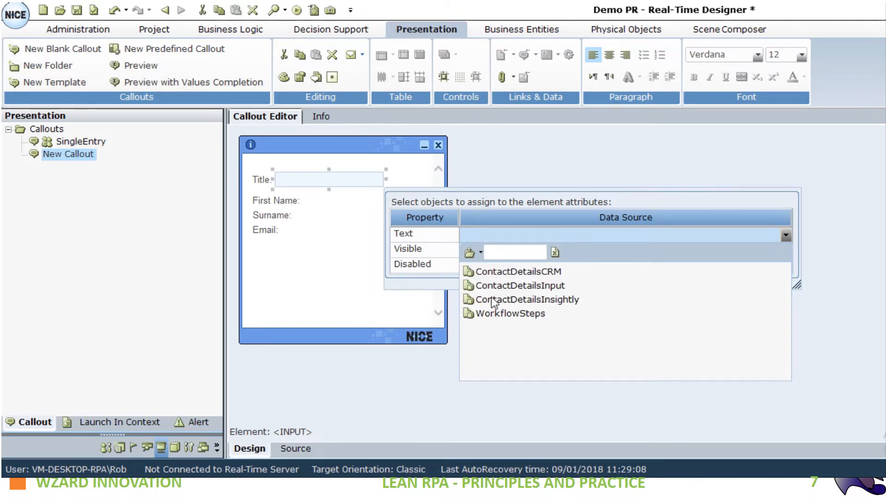
{"action": "left_click", "coordinate": [498, 287]}
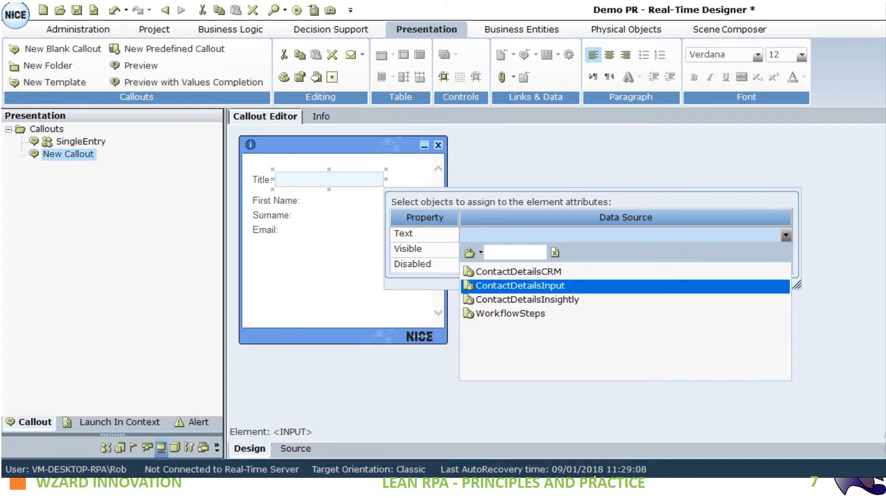
{"action": "double_click", "coordinate": [523, 285]}
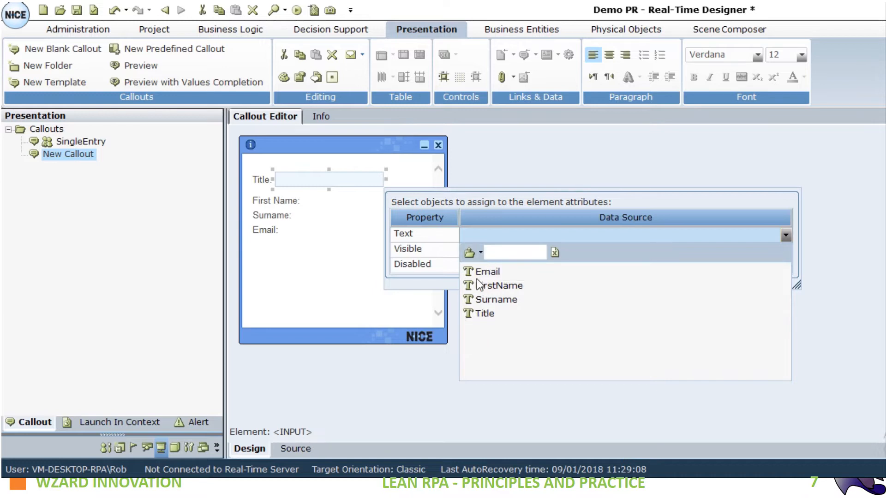
{"action": "left_click", "coordinate": [483, 314]}
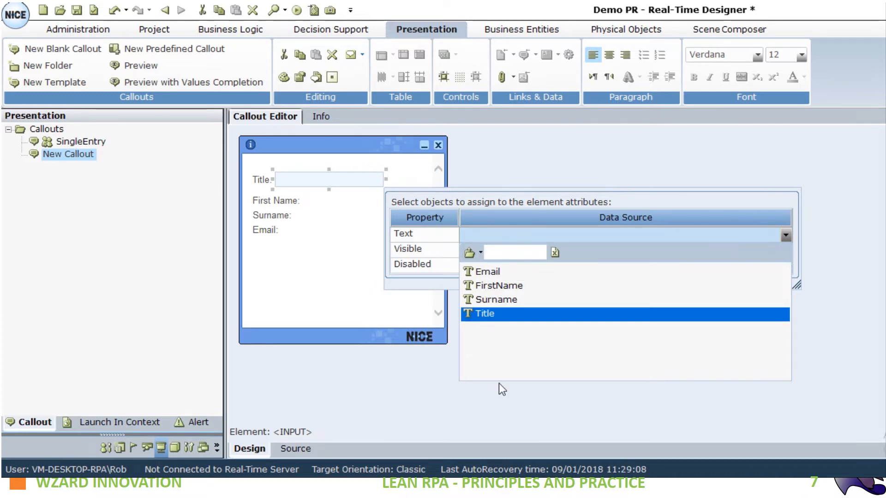
{"action": "double_click", "coordinate": [489, 316]}
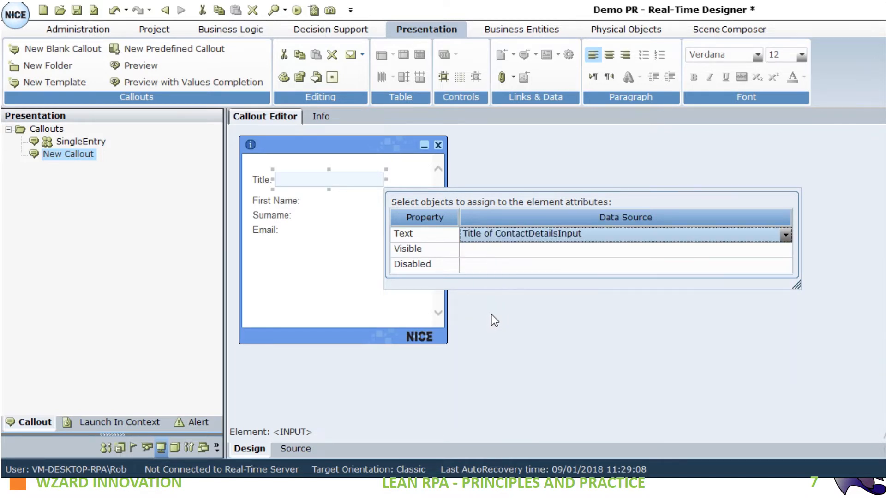
{"action": "left_click", "coordinate": [500, 318]}
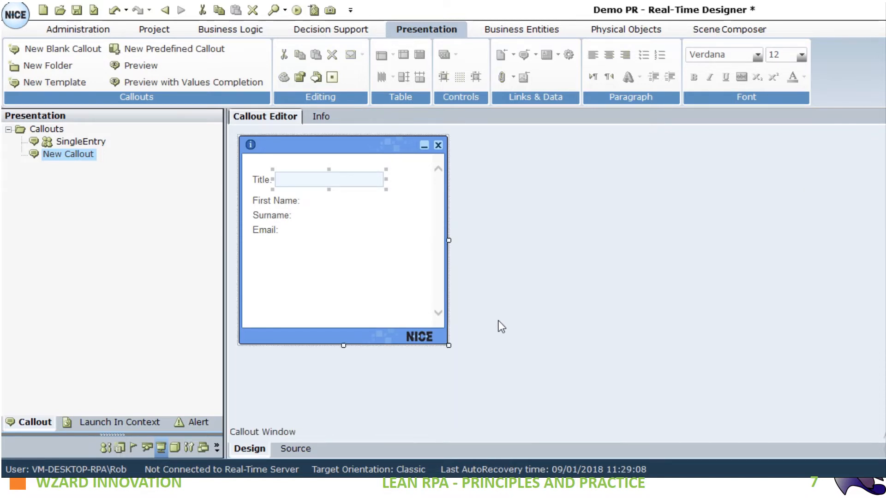
- Insert an InputText Box beside the First Name label
{"action": "left_click", "coordinate": [321, 201]}
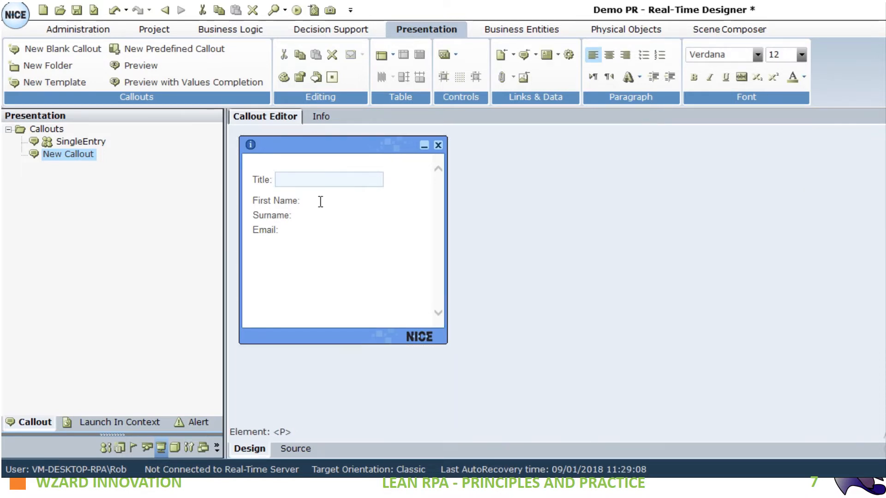
{"action": "left_click", "coordinate": [459, 56]}
{"action": "left_click", "coordinate": [462, 70]}
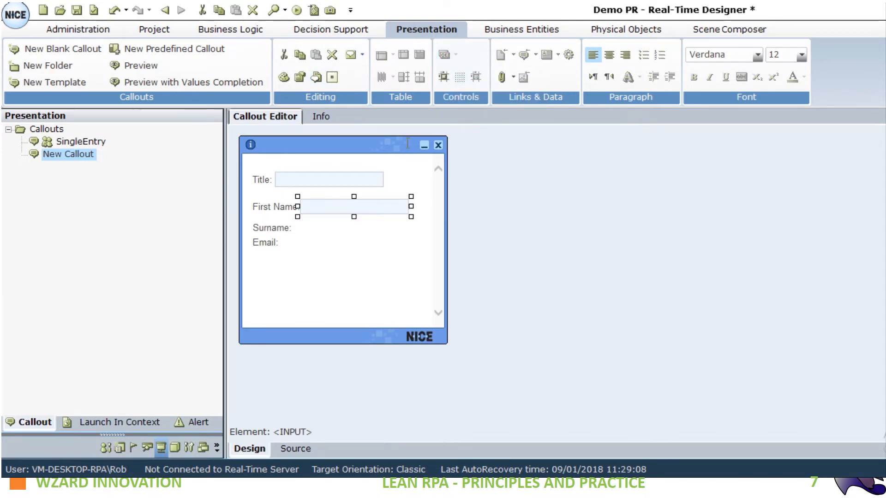
- Assign the First Name box's Text property to FirstName of ContactDetailsInput from the Demo BE business entities
{"action": "left_click", "coordinate": [378, 204]}
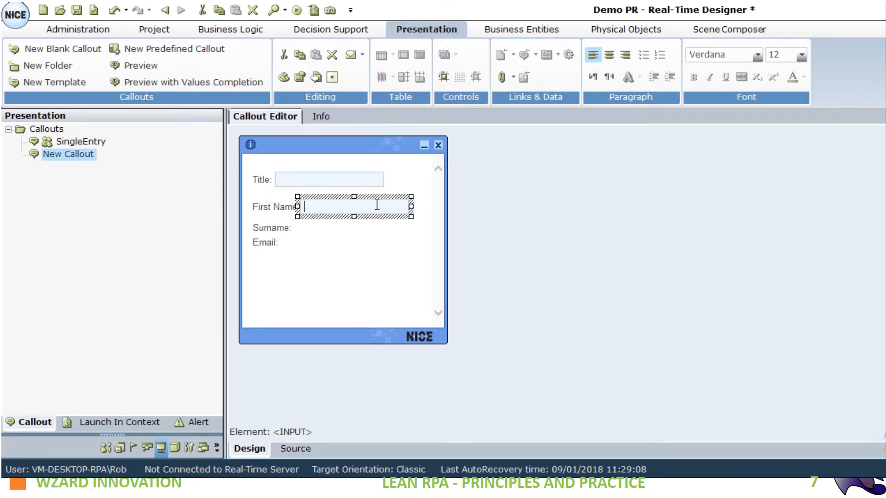
{"action": "left_click", "coordinate": [378, 216]}
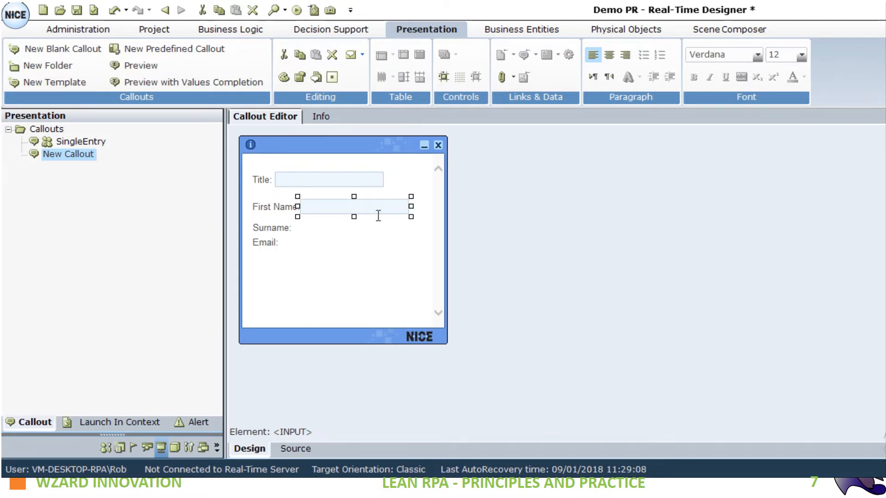
{"action": "right_click", "coordinate": [376, 211]}
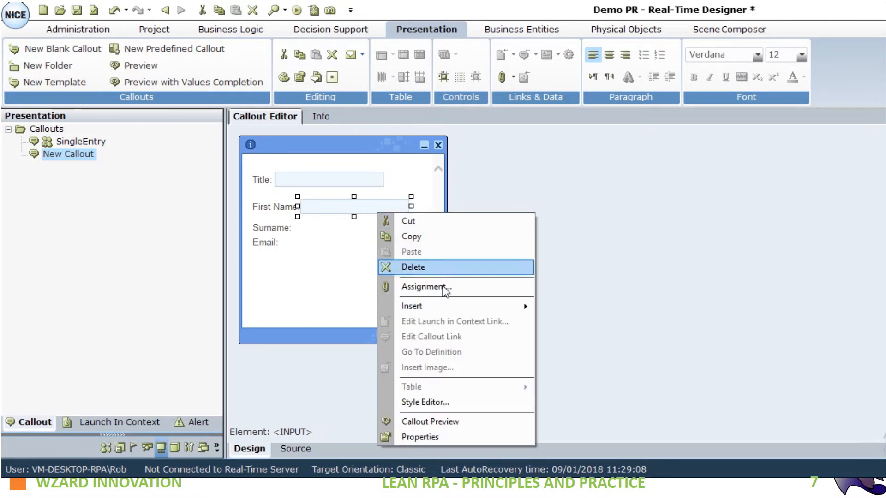
{"action": "left_click", "coordinate": [450, 292]}
{"action": "left_click", "coordinate": [558, 262]}
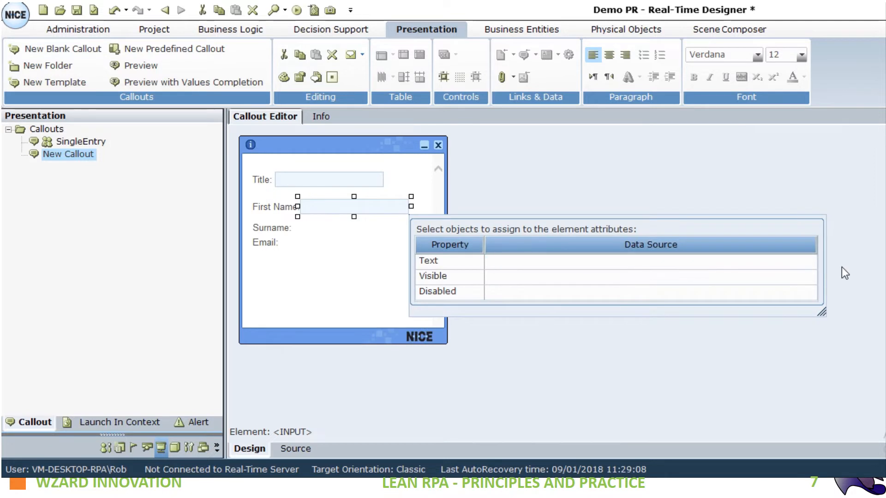
{"action": "left_click", "coordinate": [810, 264]}
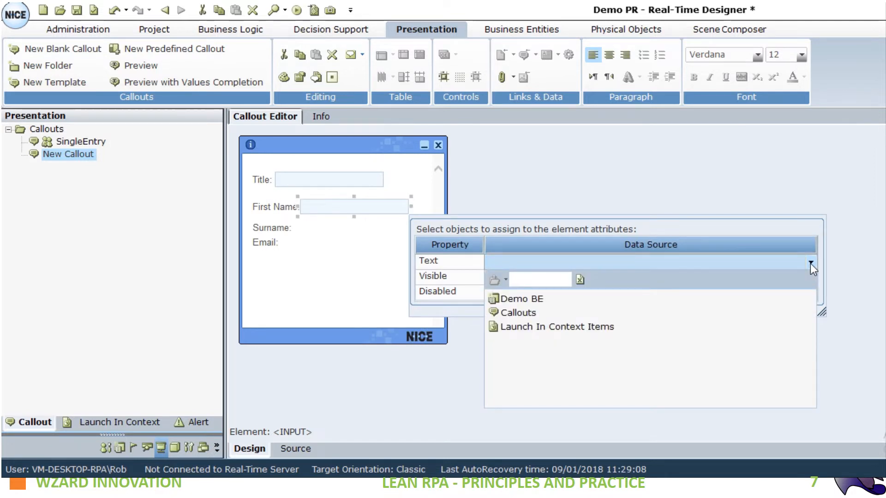
{"action": "left_click", "coordinate": [530, 301]}
{"action": "double_click", "coordinate": [530, 302]}
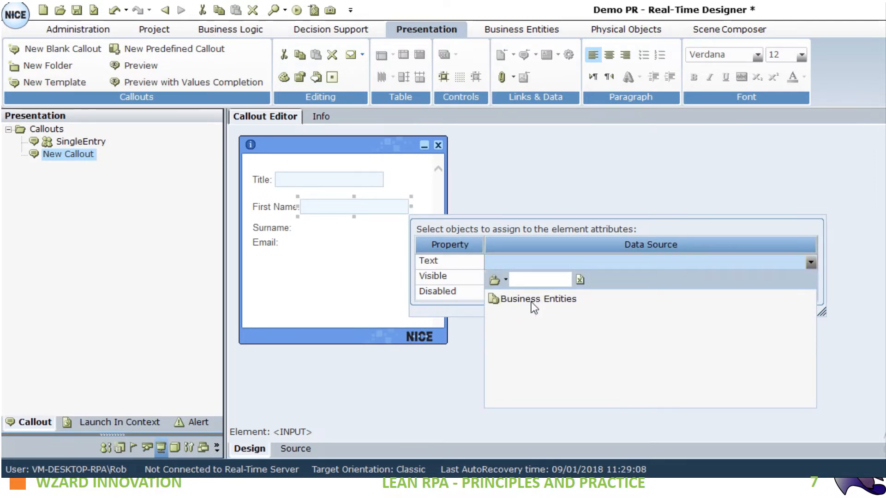
{"action": "double_click", "coordinate": [531, 302]}
{"action": "double_click", "coordinate": [530, 314]}
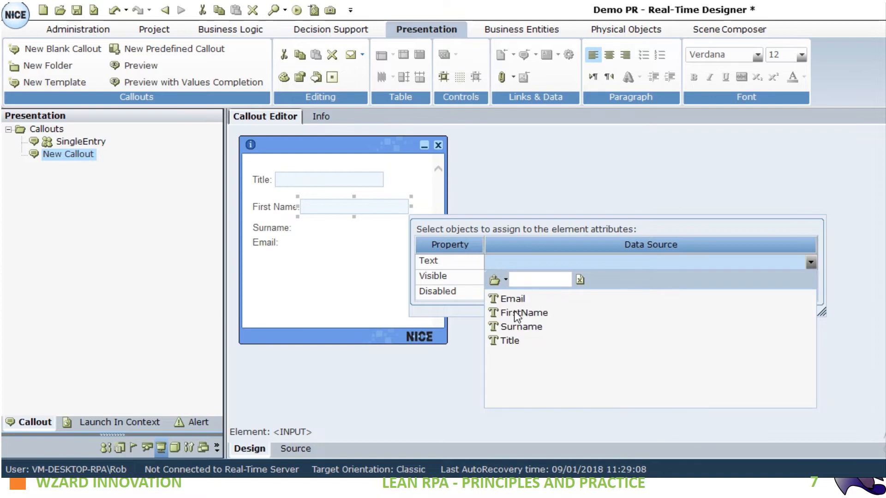
{"action": "left_click", "coordinate": [508, 317]}
{"action": "left_click", "coordinate": [508, 316]}
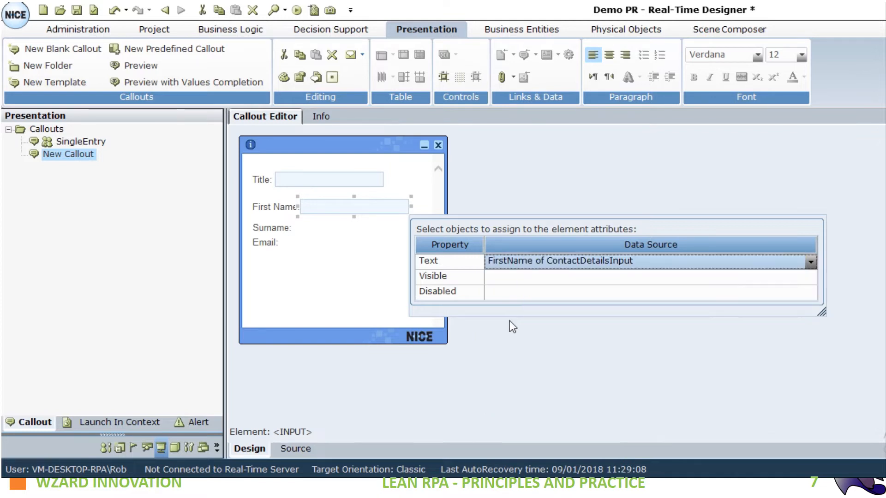
{"action": "left_click", "coordinate": [513, 339]}
- Insert an InputText Box beside the Surname label
{"action": "left_click", "coordinate": [317, 228]}
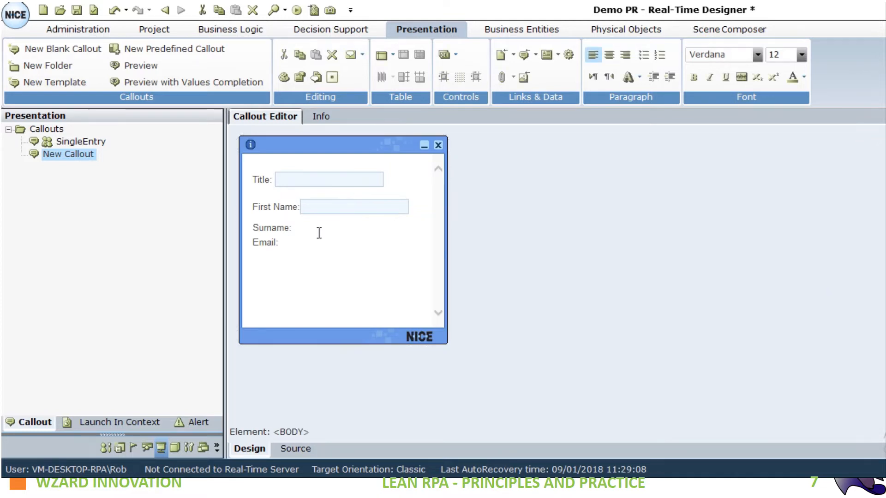
{"action": "left_click", "coordinate": [450, 57]}
{"action": "left_click", "coordinate": [470, 72]}
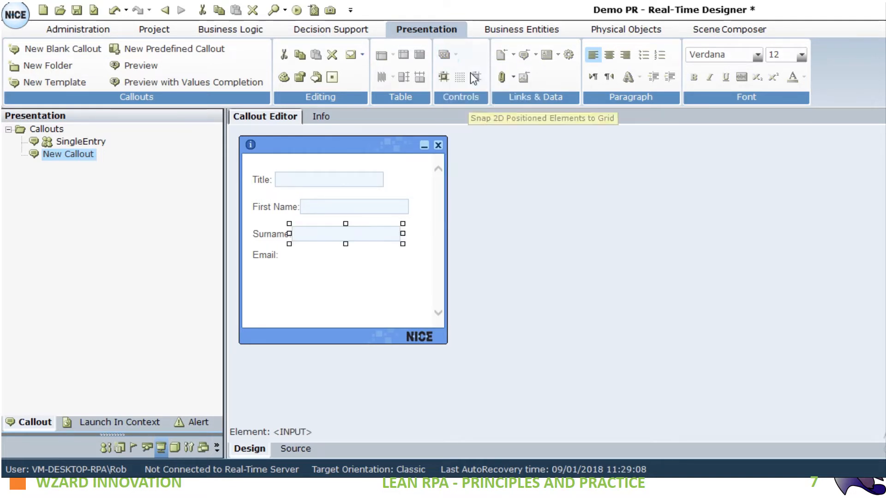
- Assign the Surname box's Text property to Surname of ContactDetailsInput from the Demo BE business entities
{"action": "right_click", "coordinate": [351, 241]}
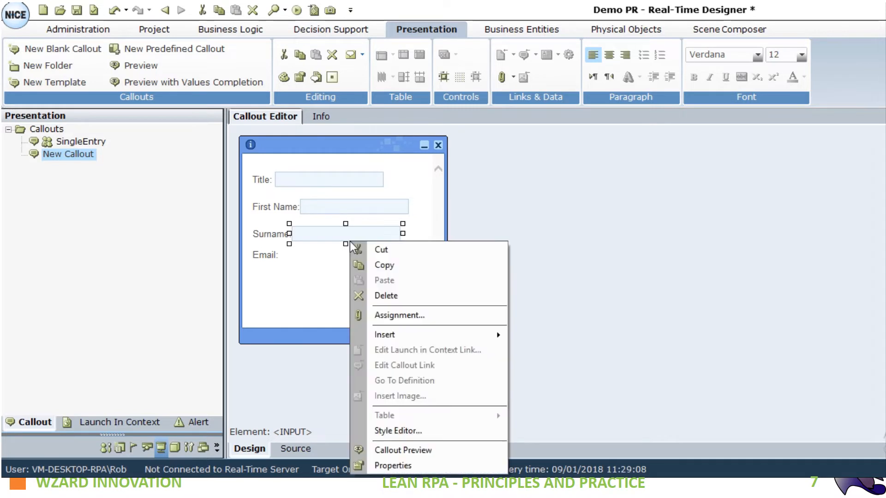
{"action": "left_click", "coordinate": [406, 314]}
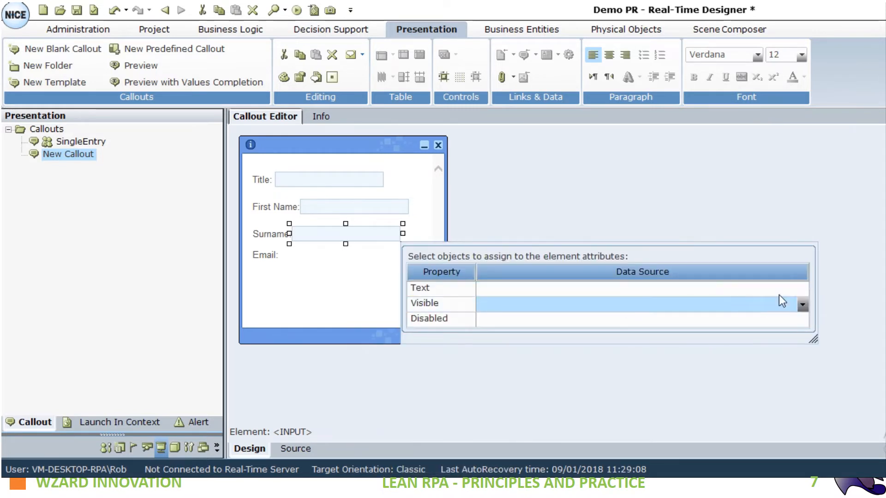
{"action": "left_click", "coordinate": [803, 289]}
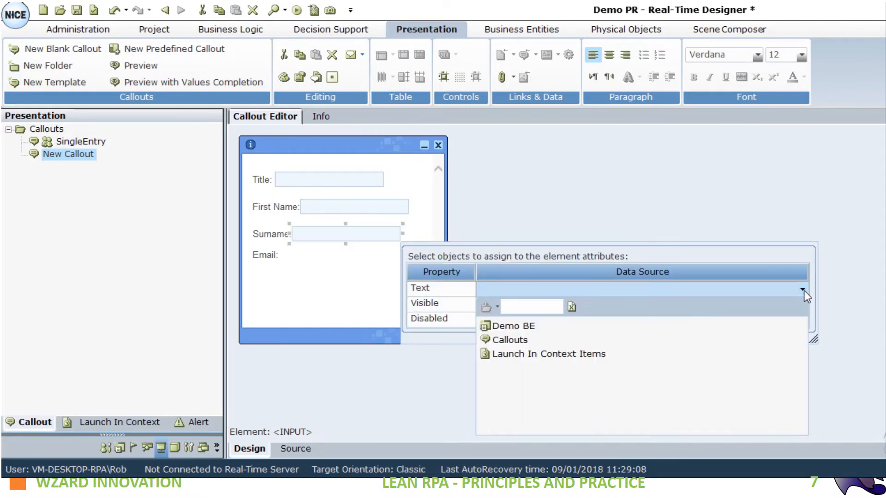
{"action": "double_click", "coordinate": [507, 328]}
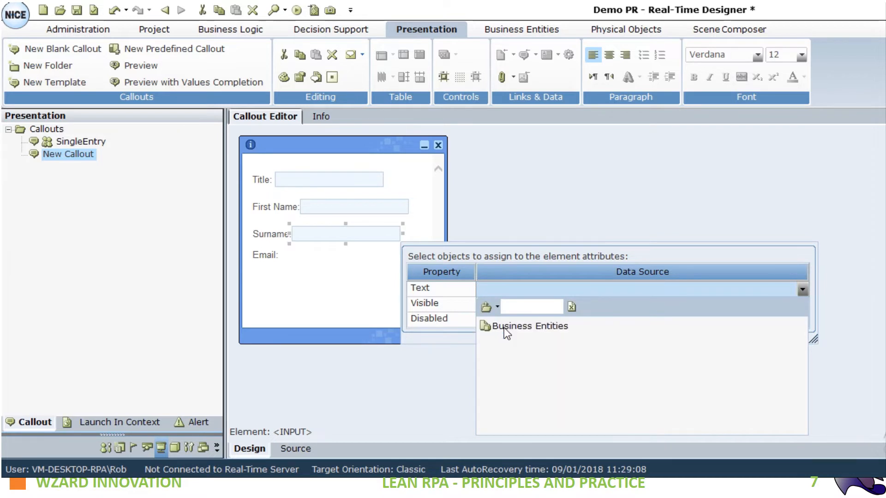
{"action": "double_click", "coordinate": [506, 329]}
{"action": "left_click", "coordinate": [520, 341]}
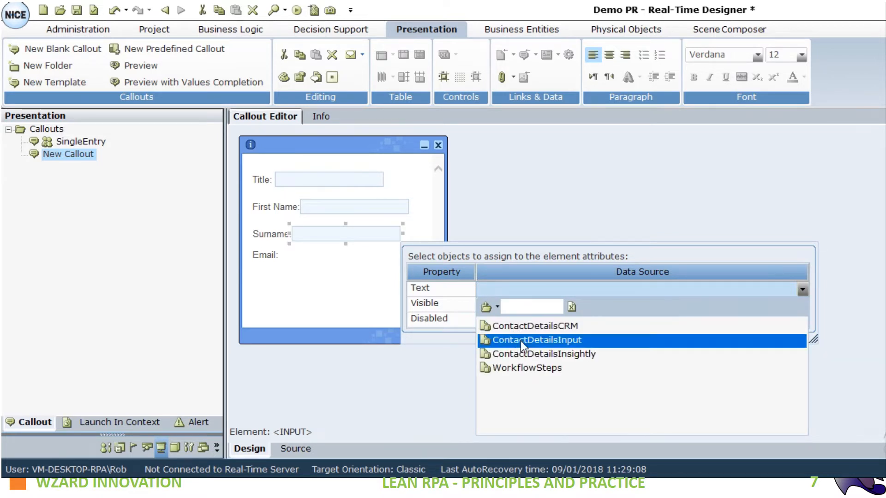
{"action": "double_click", "coordinate": [520, 342]}
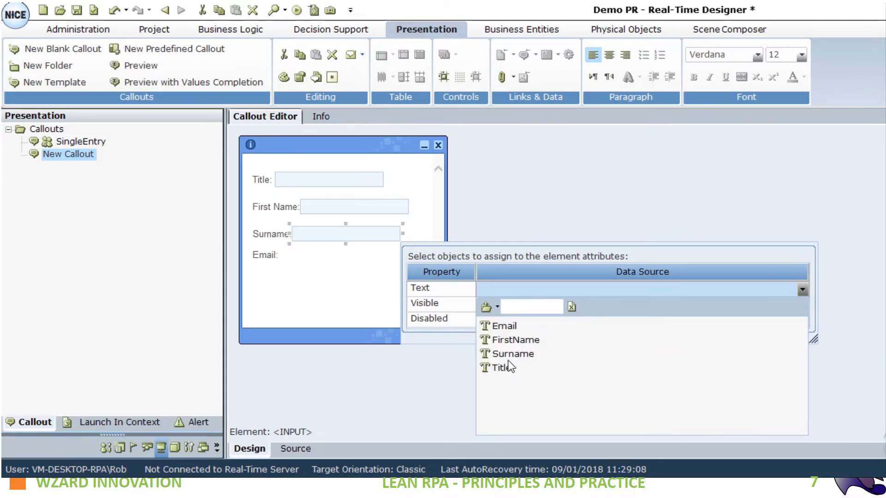
{"action": "double_click", "coordinate": [510, 353]}
{"action": "left_click", "coordinate": [577, 378]}
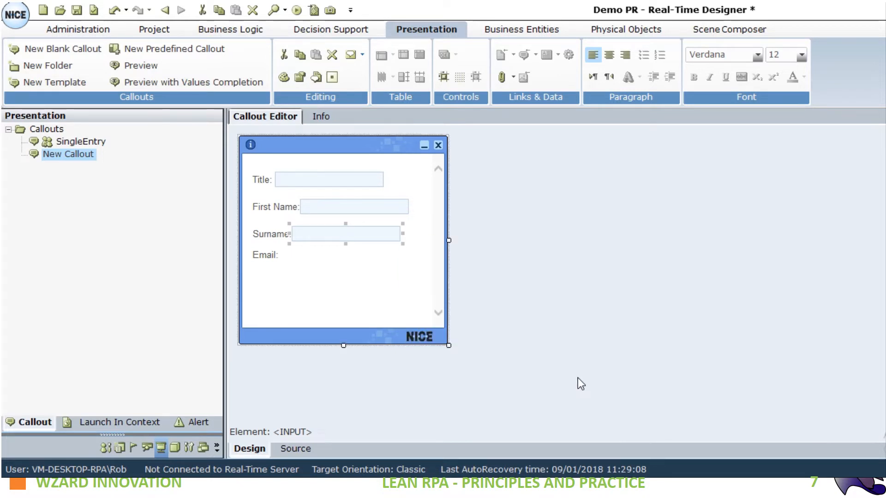
- Insert an InputText Box beside the Email label
{"action": "left_click", "coordinate": [325, 254]}
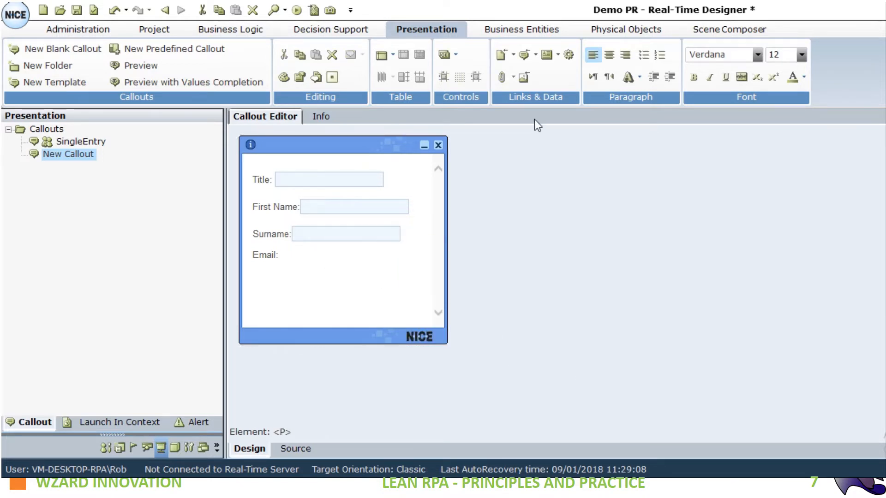
{"action": "left_click", "coordinate": [453, 57]}
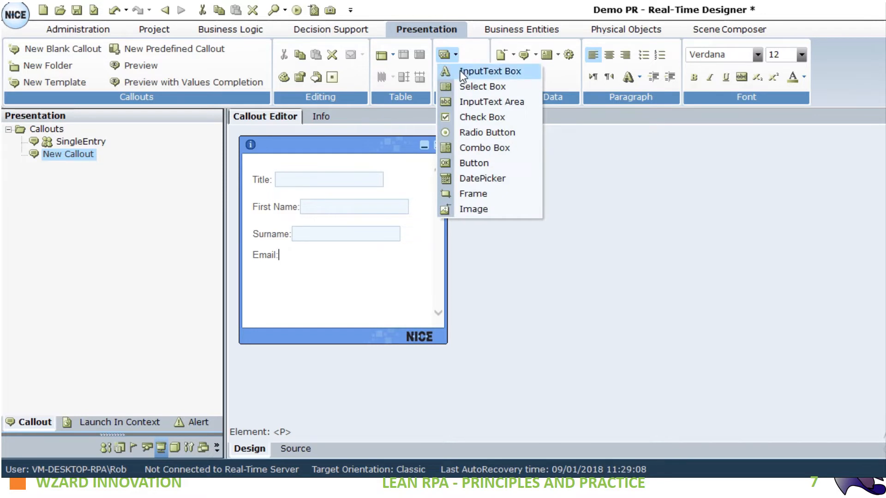
{"action": "left_click", "coordinate": [460, 70]}
- Assign the Email box's Text property to Email of ContactDetailsInput from the Demo BE business entities
{"action": "right_click", "coordinate": [365, 245]}
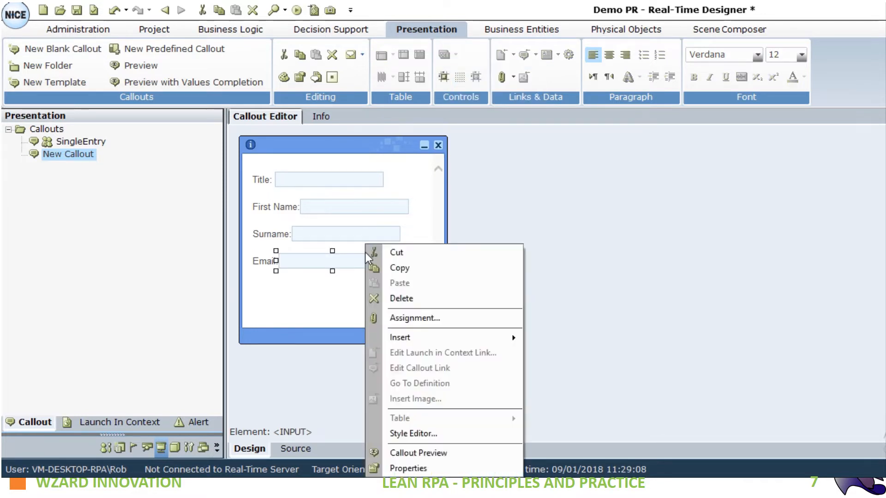
{"action": "left_click", "coordinate": [411, 319]}
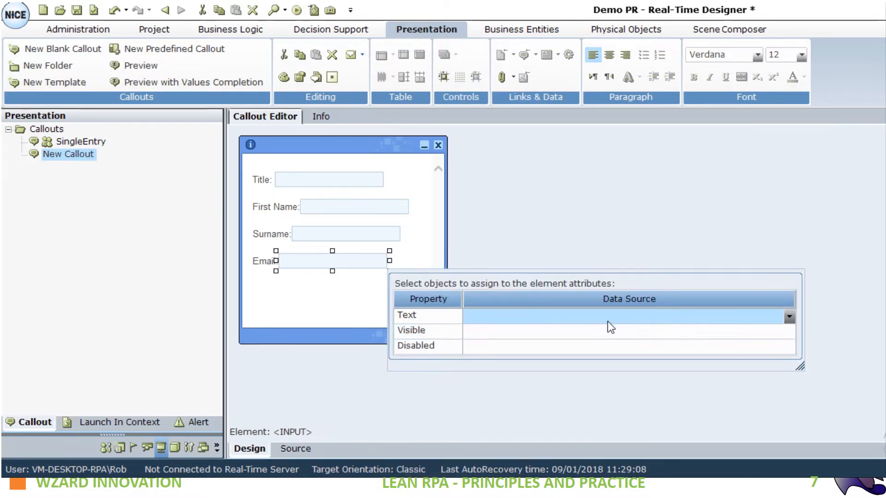
{"action": "left_click", "coordinate": [790, 316]}
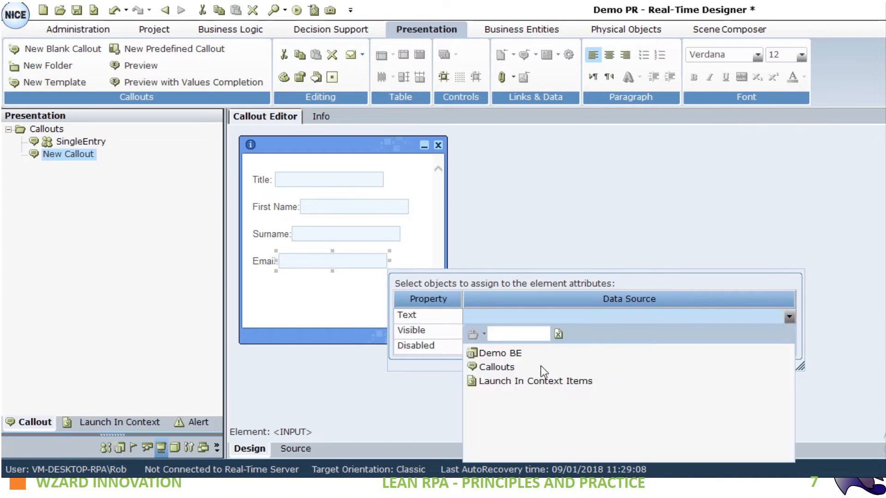
{"action": "double_click", "coordinate": [525, 363]}
{"action": "double_click", "coordinate": [512, 355]}
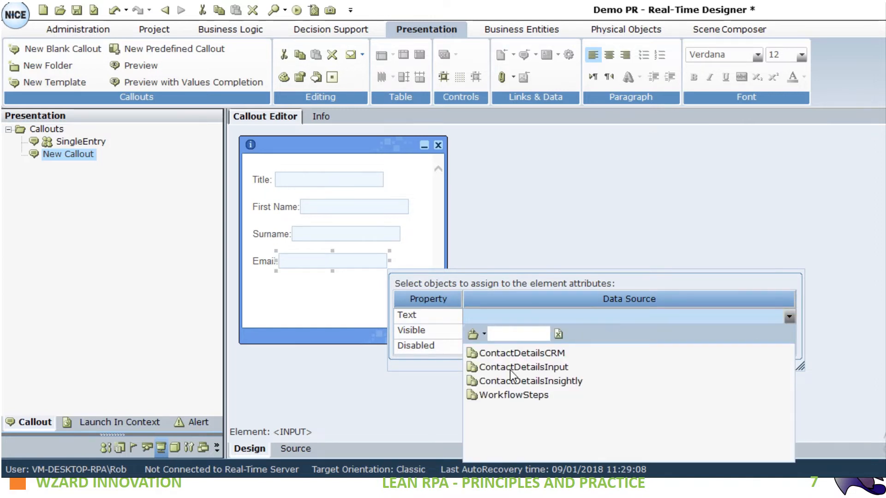
{"action": "double_click", "coordinate": [510, 368]}
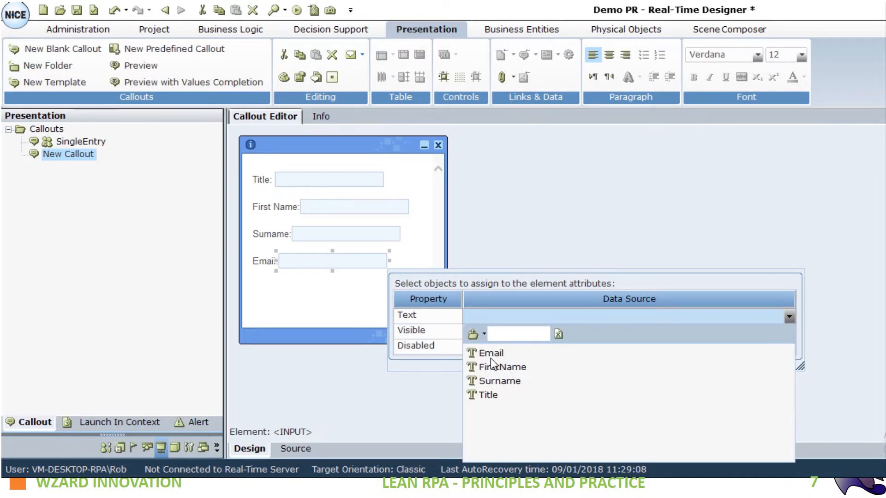
{"action": "double_click", "coordinate": [492, 354]}
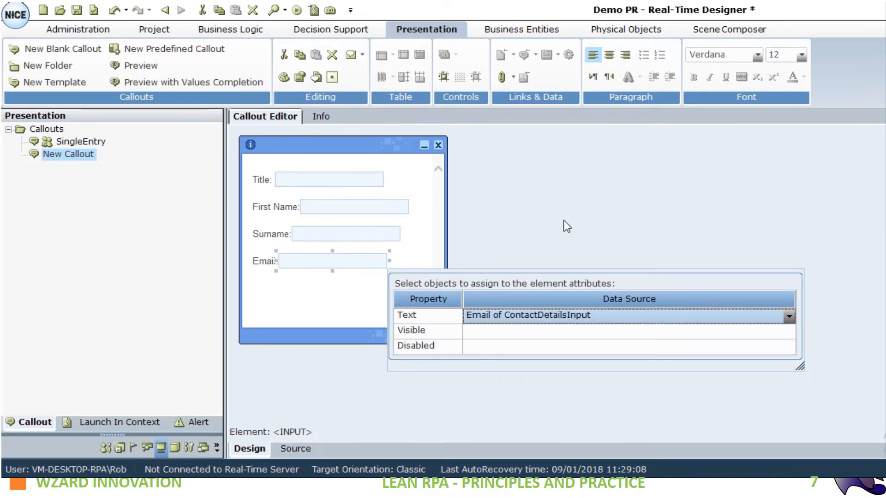
{"action": "left_click", "coordinate": [598, 395]}
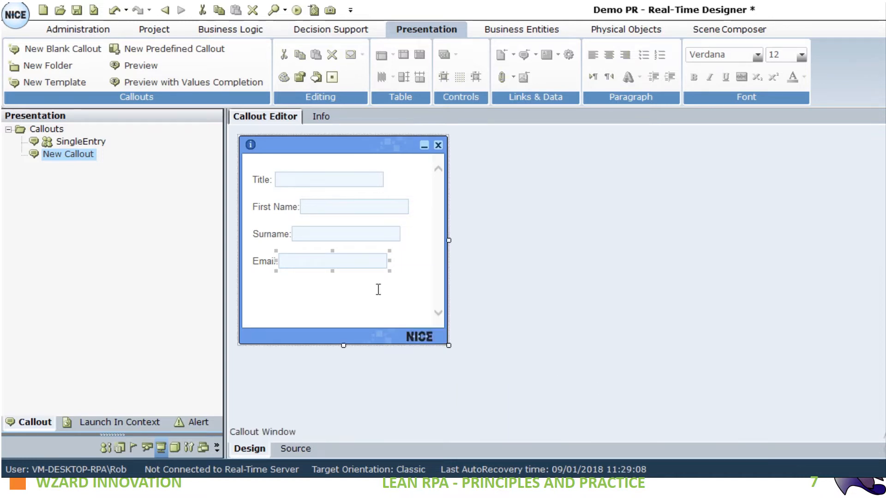
- Insert a Button control on a new line below the Email box and label it OK
{"action": "left_click", "coordinate": [307, 284]}
{"action": "left_click", "coordinate": [267, 286]}
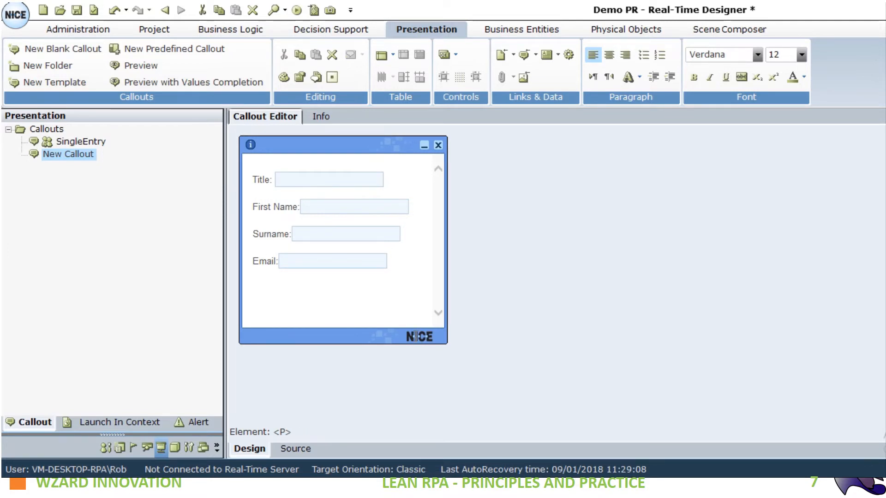
{"action": "key", "text": "Return"}
{"action": "left_click", "coordinate": [455, 55]}
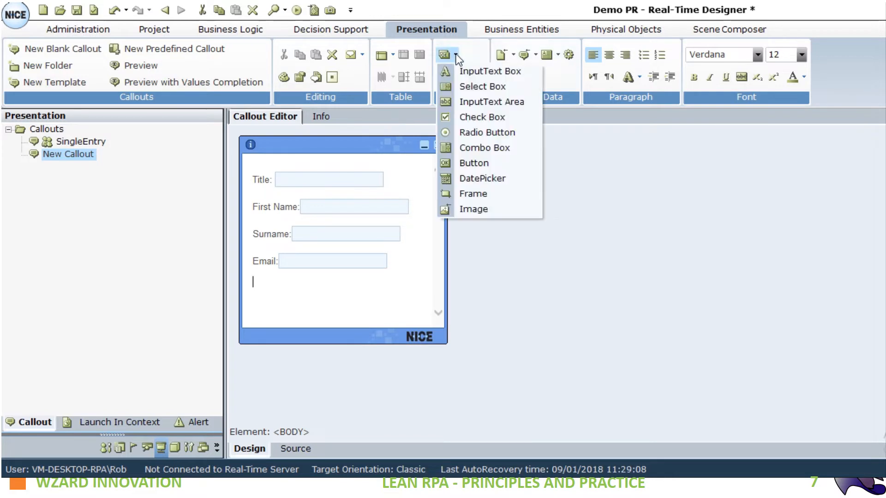
{"action": "left_click", "coordinate": [478, 163]}
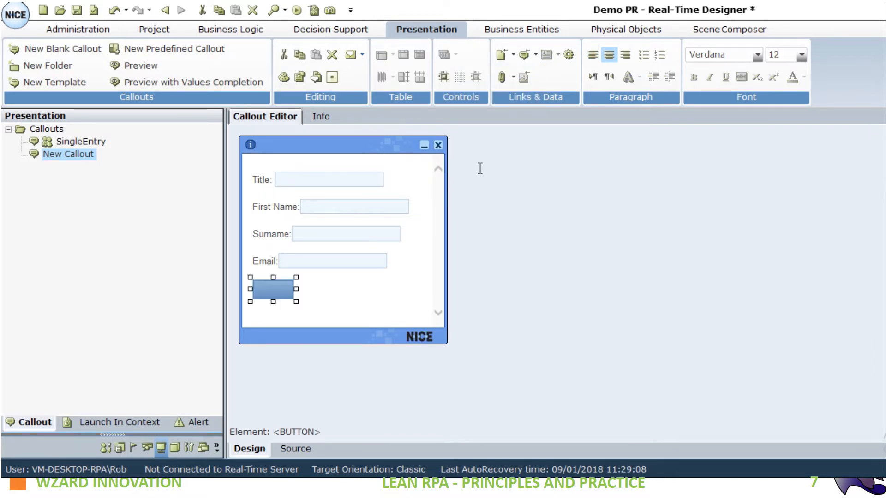
{"action": "left_click", "coordinate": [279, 289]}
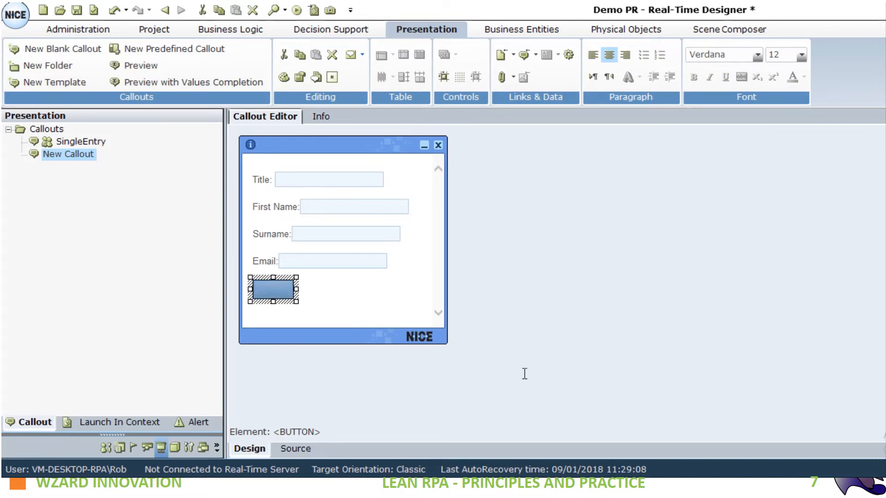
{"action": "type", "text": "OK"}
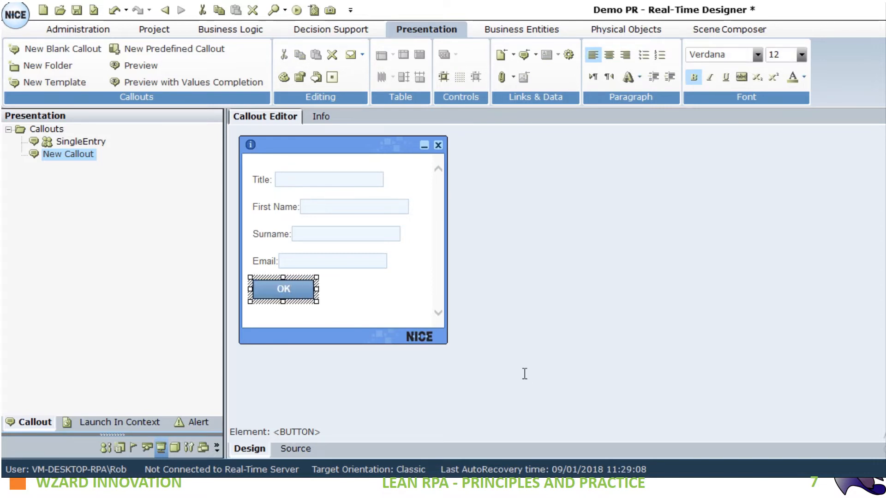
{"action": "left_click", "coordinate": [363, 303]}
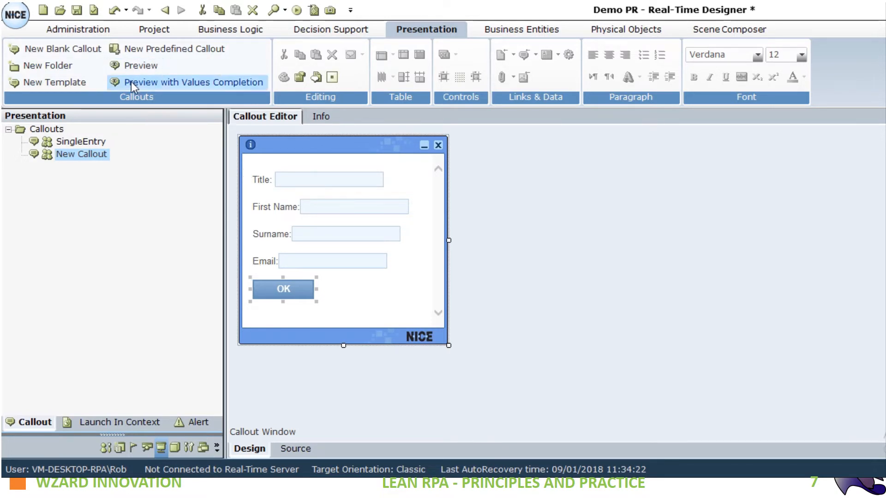
- Preview the new callout on the desktop, shift it slightly, and close the preview
{"action": "left_click", "coordinate": [121, 70]}
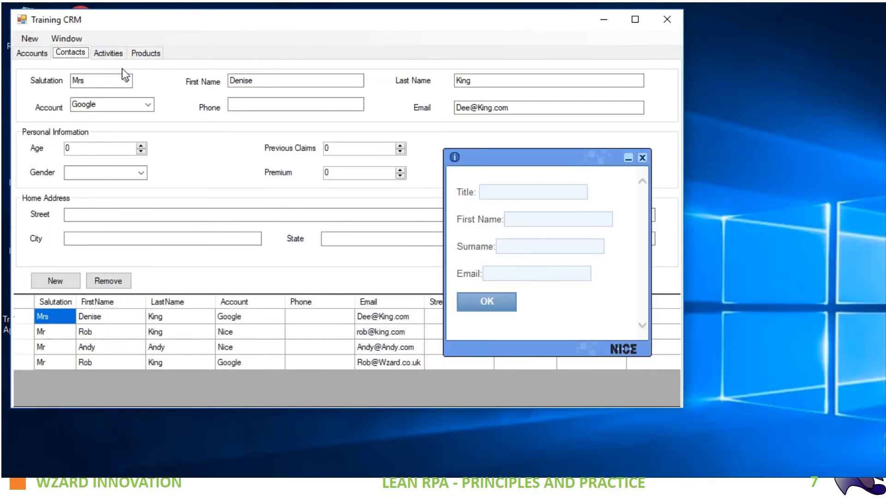
{"action": "left_click_drag", "start_coordinate": [539, 161], "coordinate": [523, 159]}
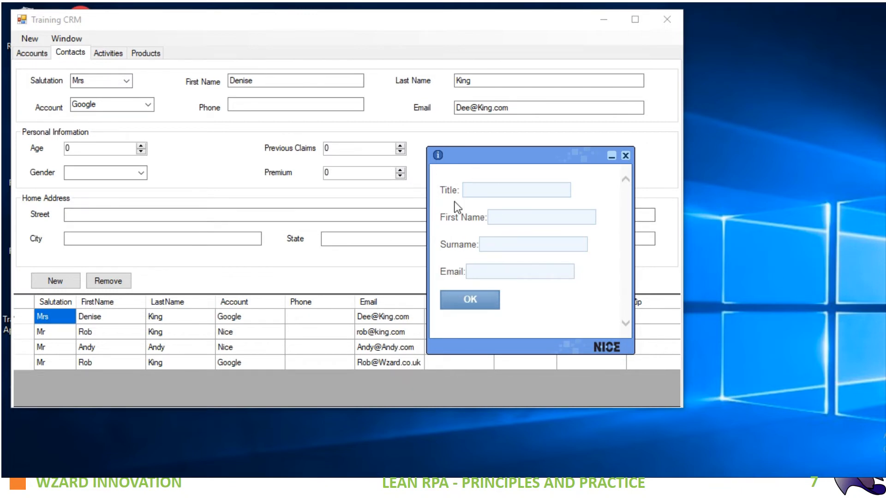
{"action": "left_click", "coordinate": [623, 157]}
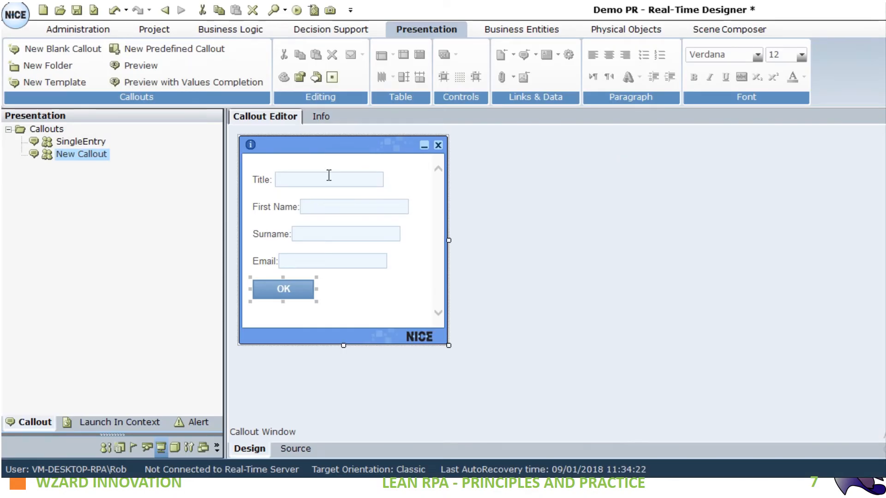
- Rename the new callout as DataEntryForm and save the project
{"action": "left_click", "coordinate": [74, 155]}
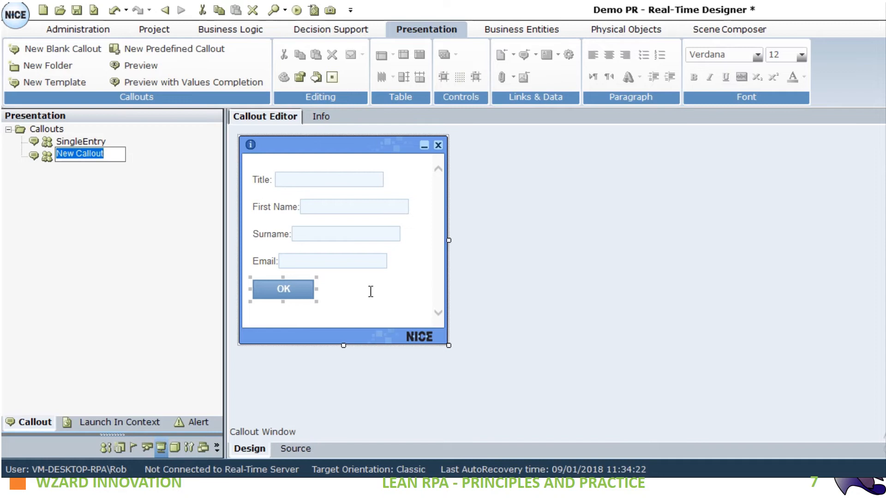
{"action": "type", "text": "D"}
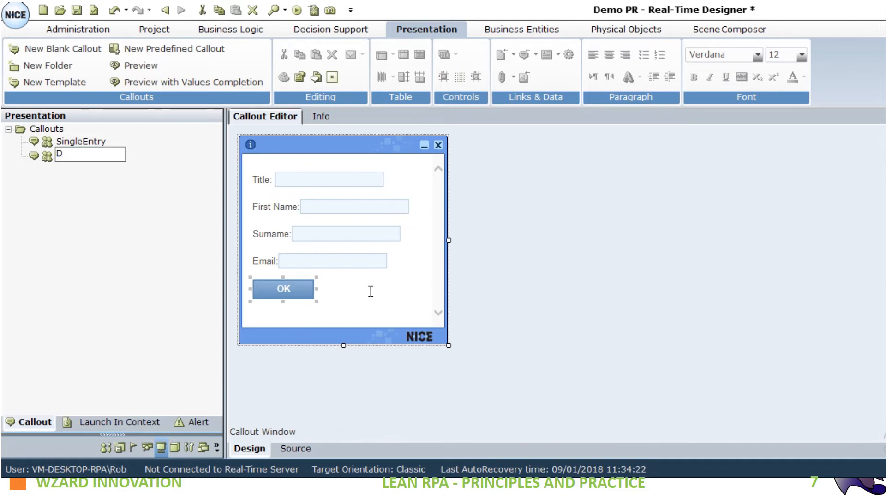
{"action": "type", "text": "ataEntryForm"}
{"action": "key", "text": "Return"}
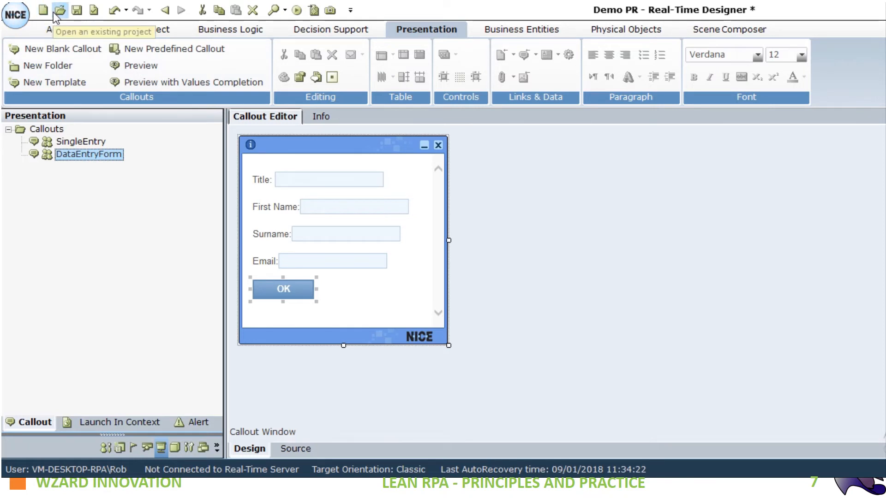
{"action": "left_click", "coordinate": [76, 13]}
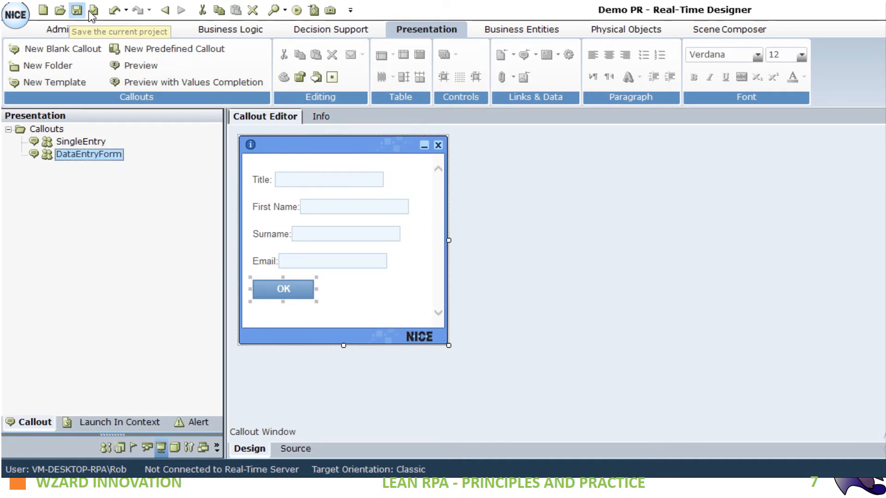
- Review the document type and URL of the AppCRM and WebInsightly Launch In Context items, and return to the callouts
{"action": "left_click", "coordinate": [104, 423]}
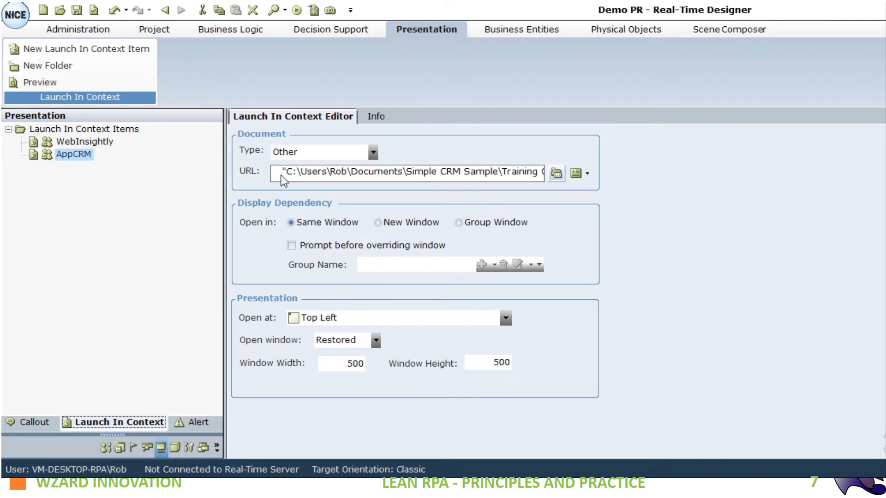
{"action": "double_click", "coordinate": [441, 179]}
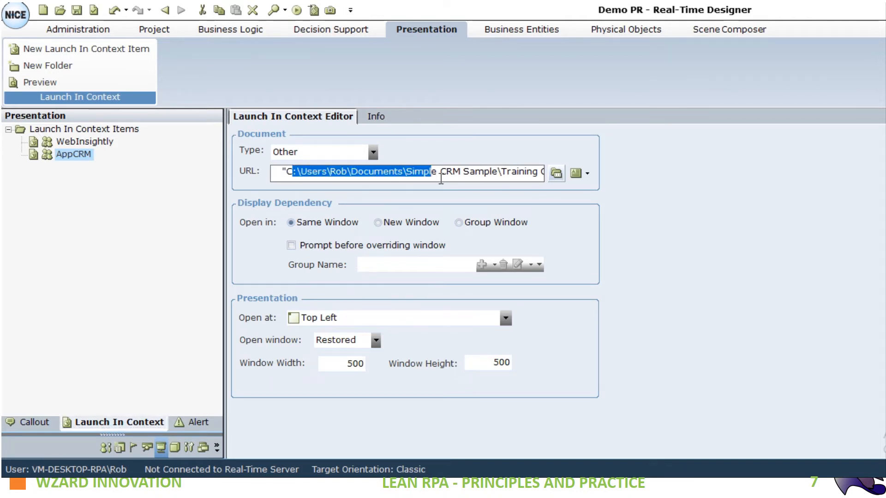
{"action": "left_click", "coordinate": [75, 143]}
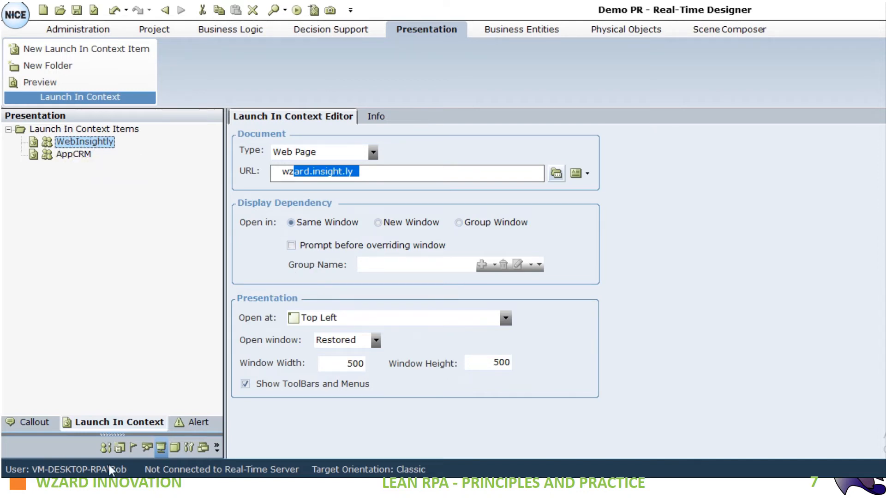
{"action": "left_click", "coordinate": [26, 421]}
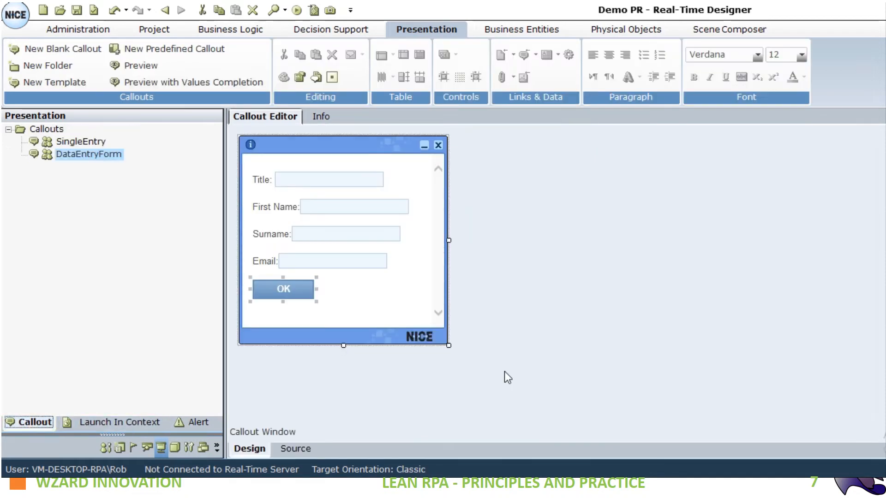